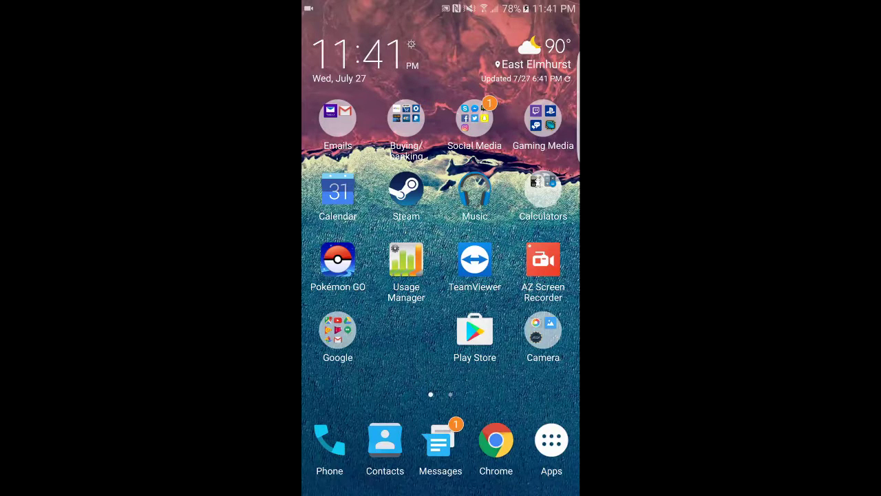
Search the Play Store for AndFTP and confirm on its store page that it's installed.
{"action": "left_click", "coordinate": [474, 331]}
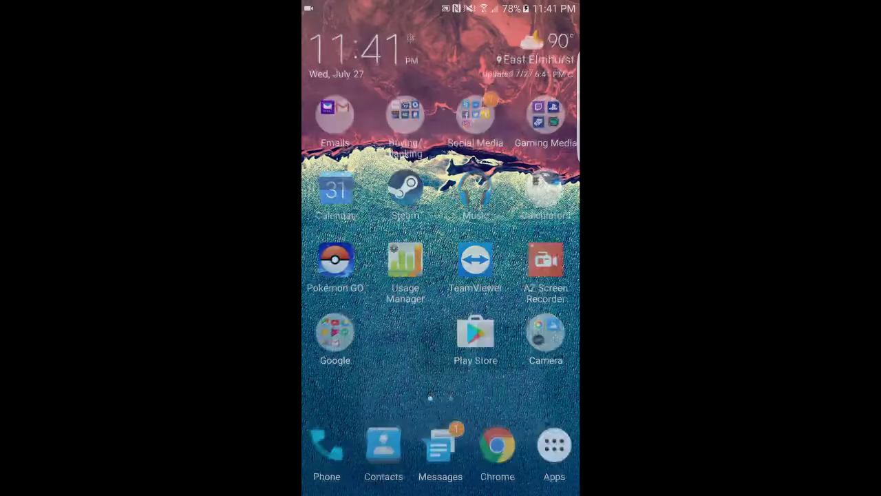
{"action": "left_click", "coordinate": [440, 38]}
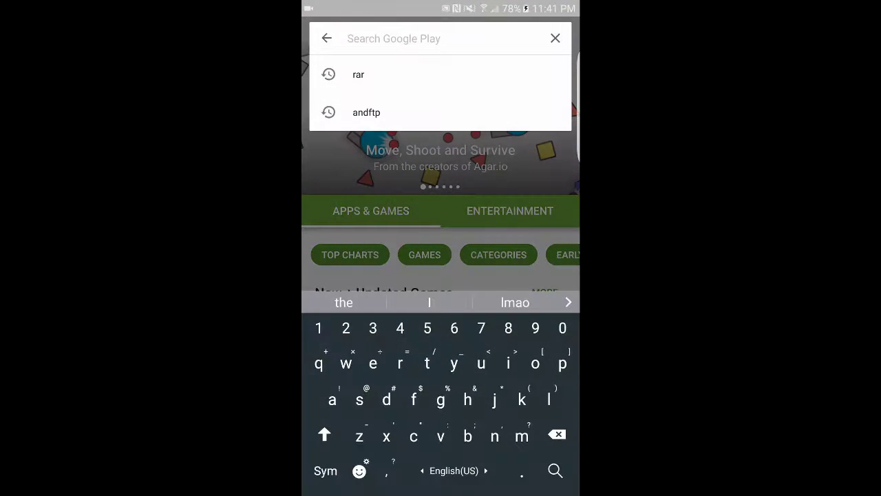
{"action": "type", "text": "andftp"}
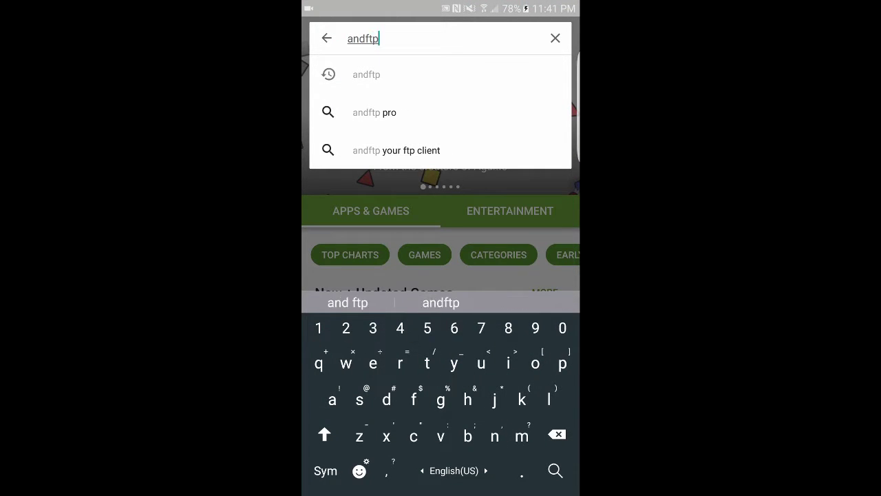
{"action": "left_click", "coordinate": [555, 470]}
{"action": "left_click", "coordinate": [437, 90]}
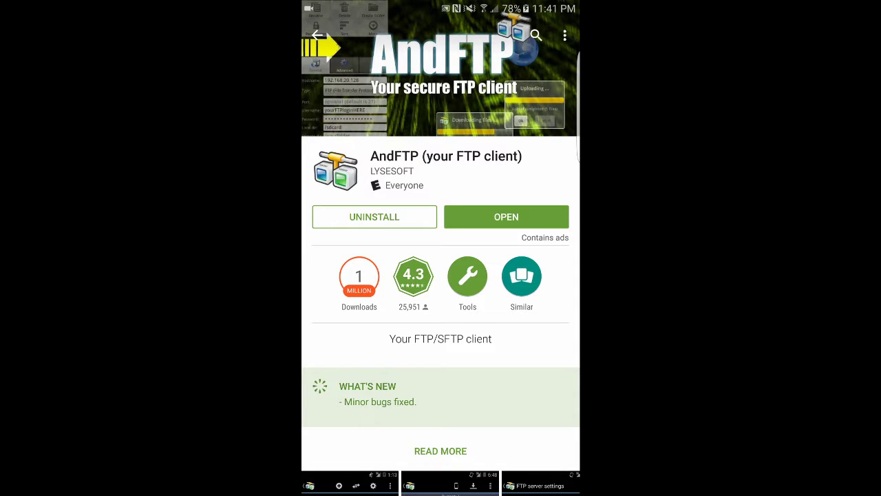
{"action": "key", "text": "Escape"}
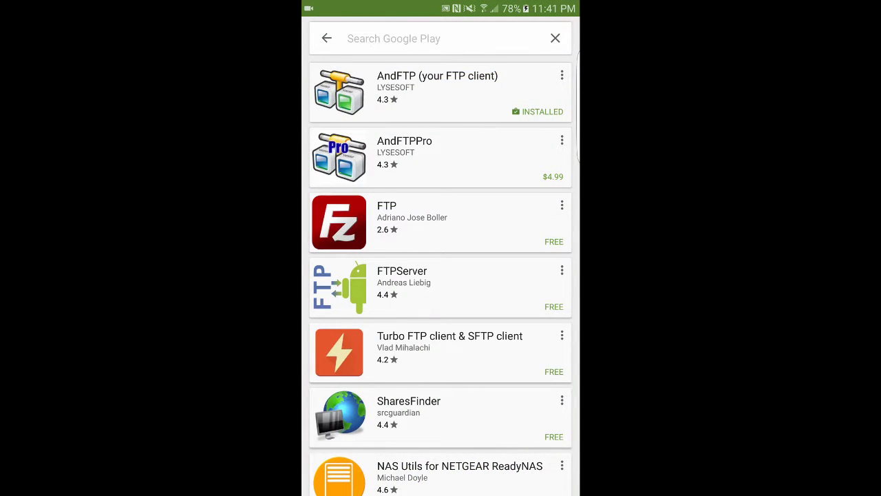
Search for WinRAR, then go to the home page holding RAR and AndFTP.
{"action": "type", "text": "wi"}
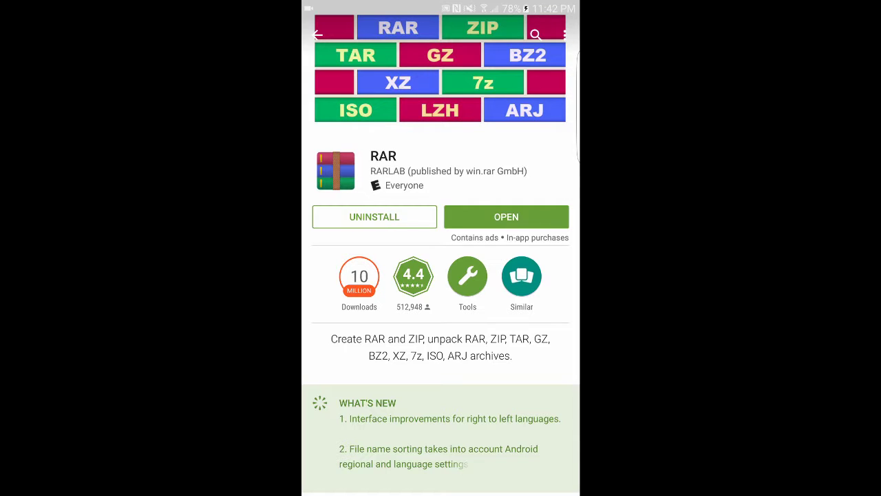
{"action": "key", "text": "Home"}
{"action": "left_click_drag", "start_coordinate": [523, 275], "coordinate": [344, 276]}
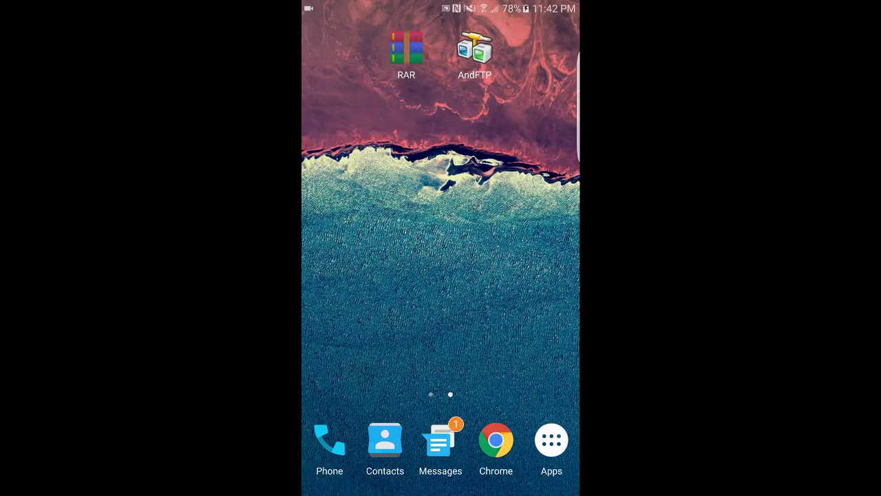
Add an AndFTP server with hostname 192.168.1.16 and save it under the suggested name.
{"action": "left_click", "coordinate": [474, 52]}
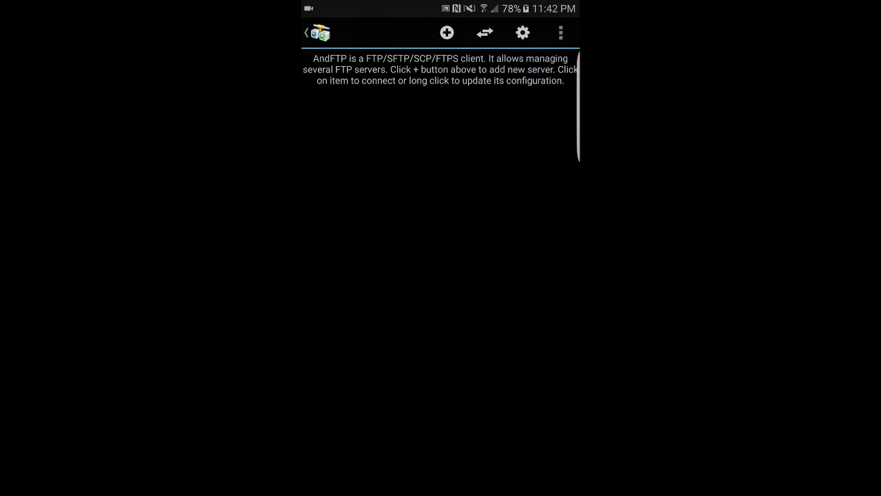
{"action": "left_click", "coordinate": [446, 33]}
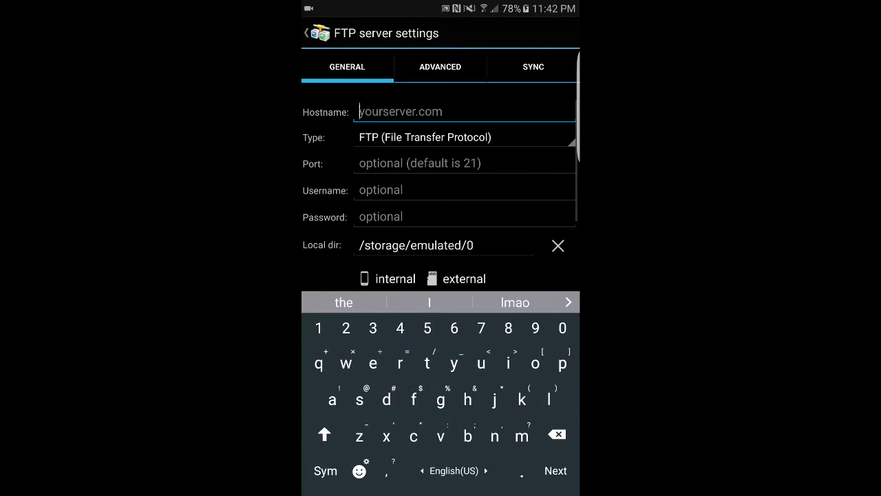
{"action": "type", "text": "192."}
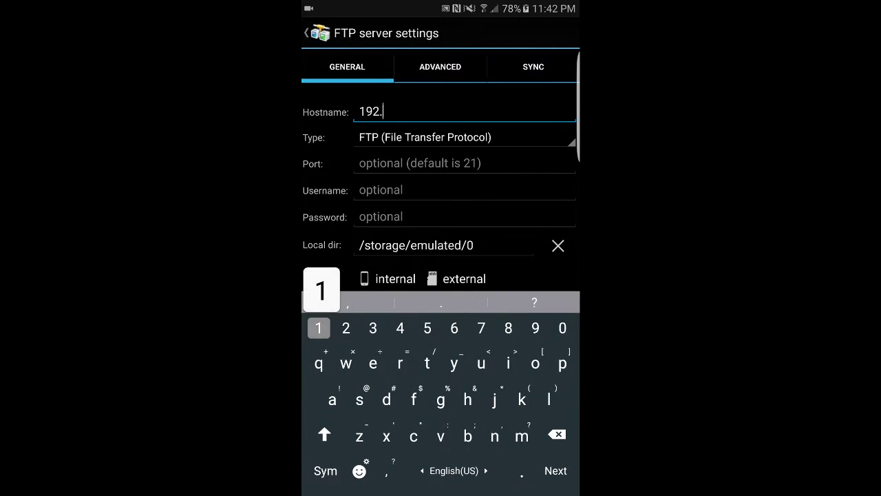
{"action": "type", "text": "168.1."}
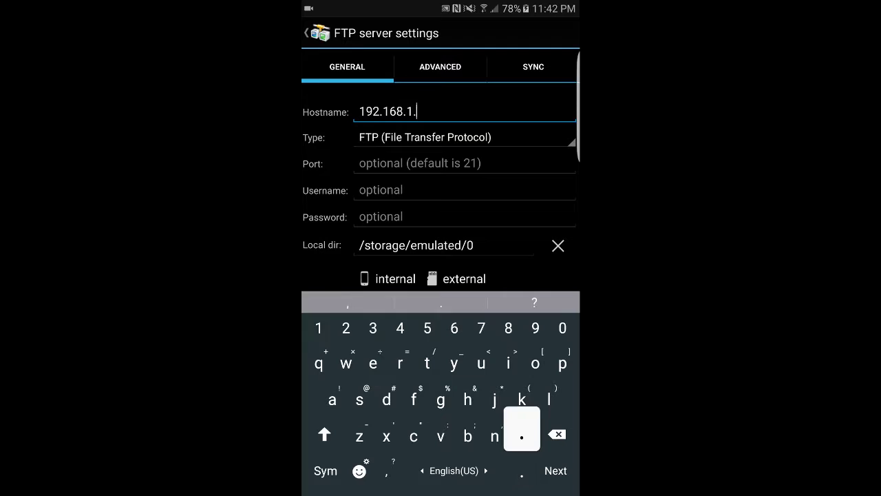
{"action": "type", "text": "16"}
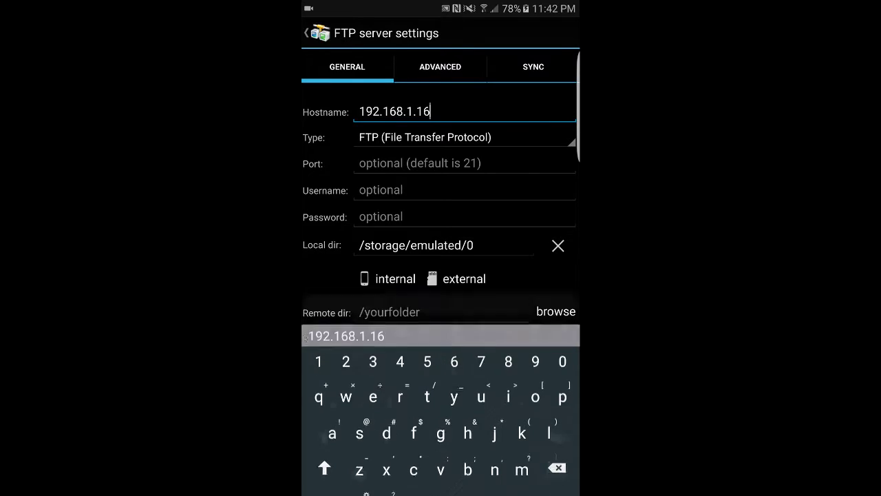
{"action": "key", "text": "Escape"}
{"action": "left_click", "coordinate": [437, 372]}
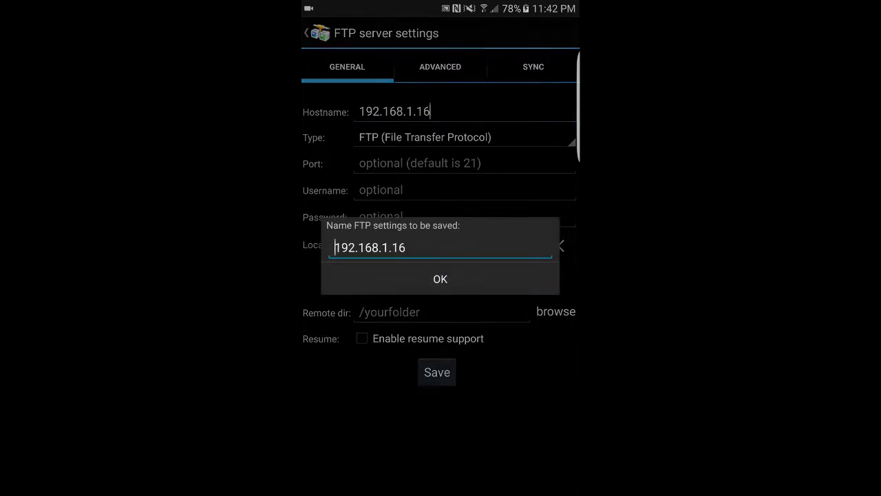
{"action": "left_click", "coordinate": [440, 279]}
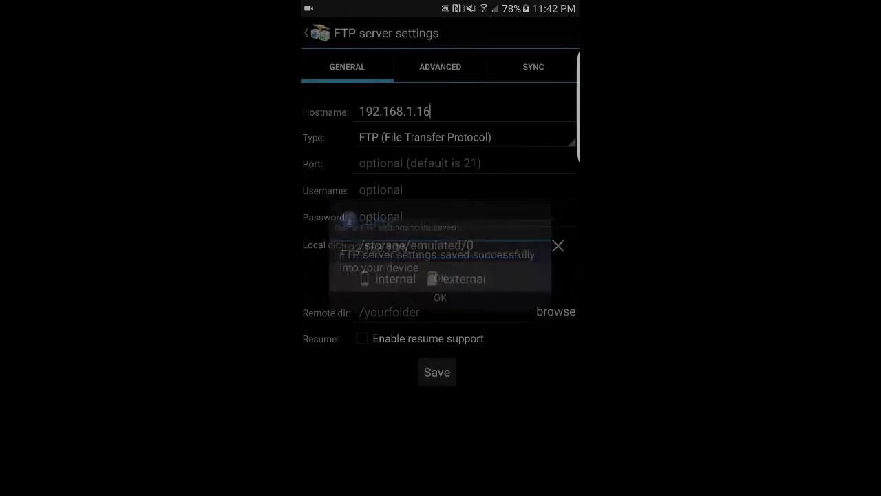
{"action": "left_click", "coordinate": [440, 298]}
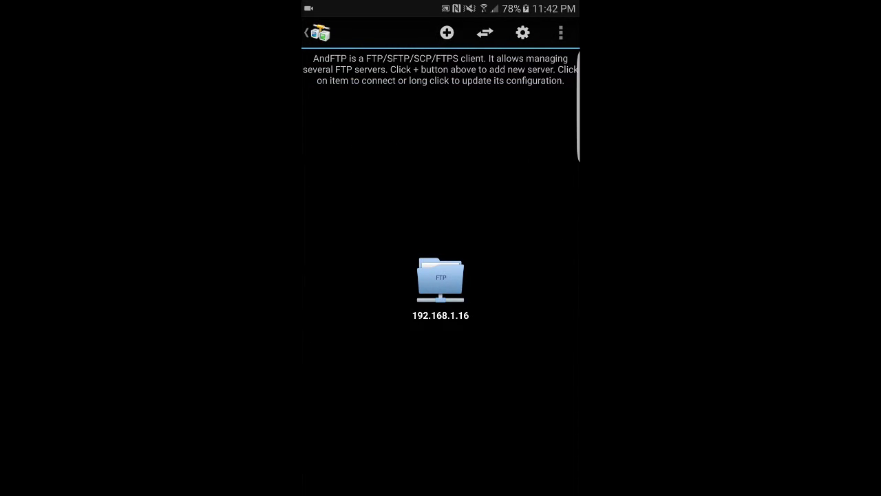
Log into 192.168.1.16 with the account credentials and open dev_hdd0 > game > BLUS30377.
{"action": "left_click", "coordinate": [441, 286]}
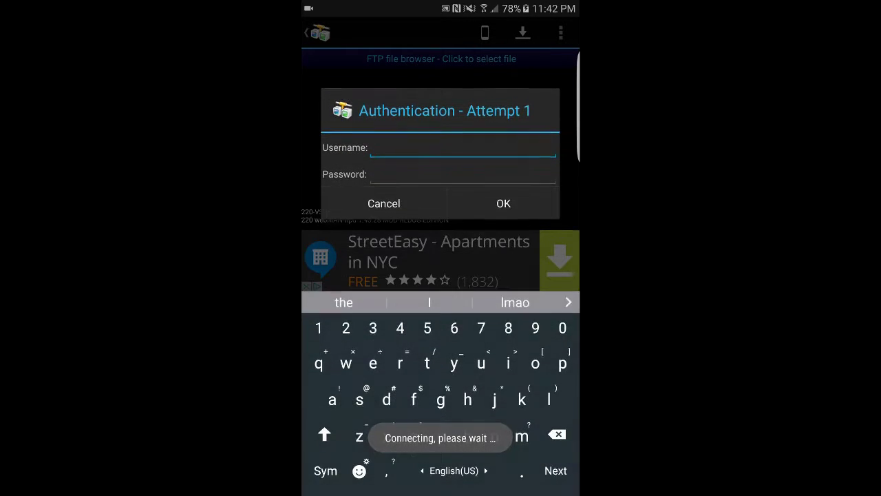
{"action": "type", "text": "anon"}
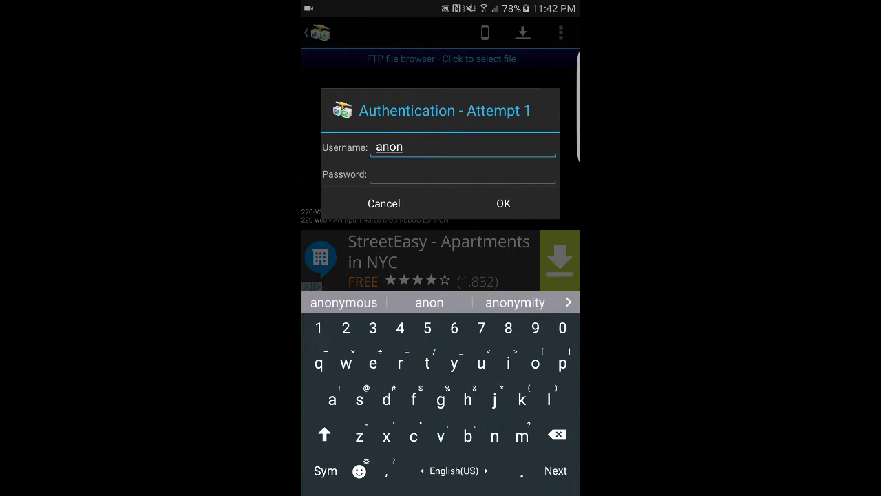
{"action": "key", "text": "Tab"}
{"action": "type", "text": "p"}
{"action": "type", "text": "w"}
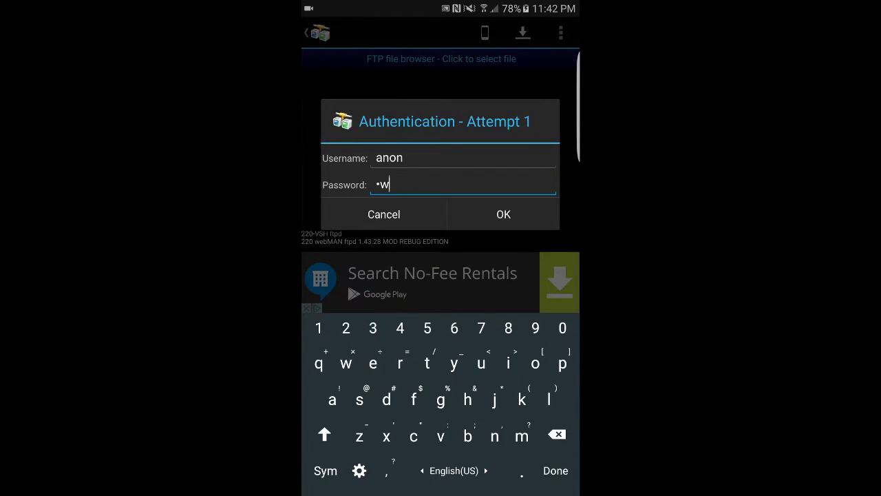
{"action": "left_click", "coordinate": [503, 214]}
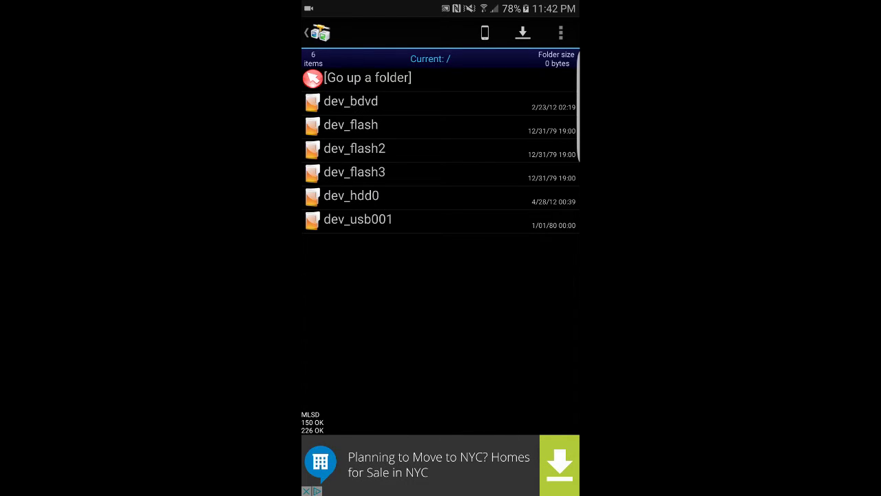
{"action": "left_click", "coordinate": [351, 196]}
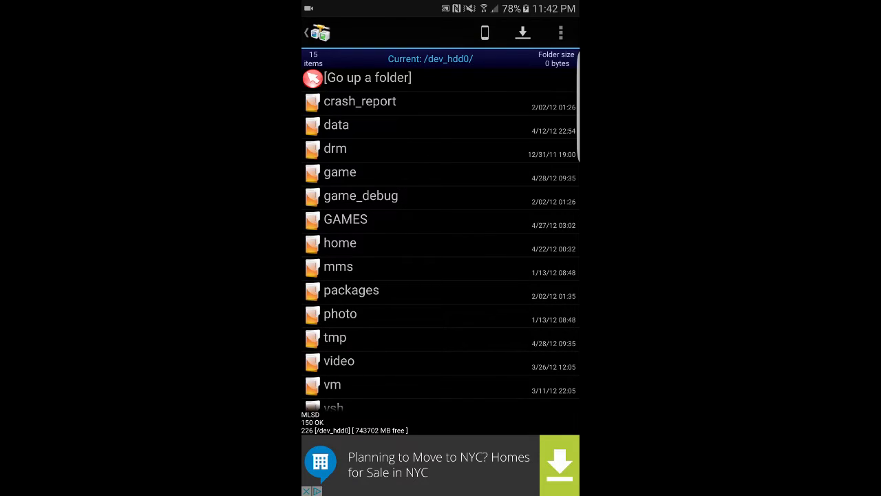
{"action": "left_click", "coordinate": [341, 172]}
{"action": "left_click", "coordinate": [357, 242]}
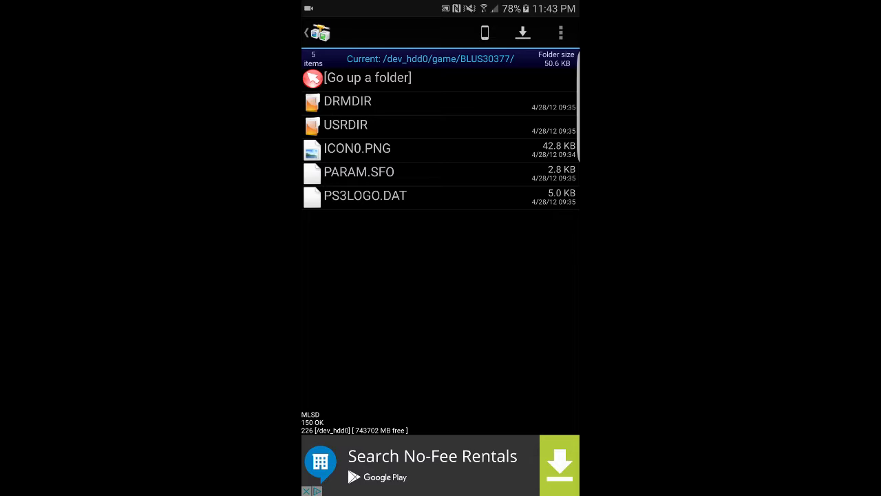
Download WhiteWater v5.rar from the YouTube tutorial's MediaFire link, replacing the existing file.
{"action": "key", "text": "Home"}
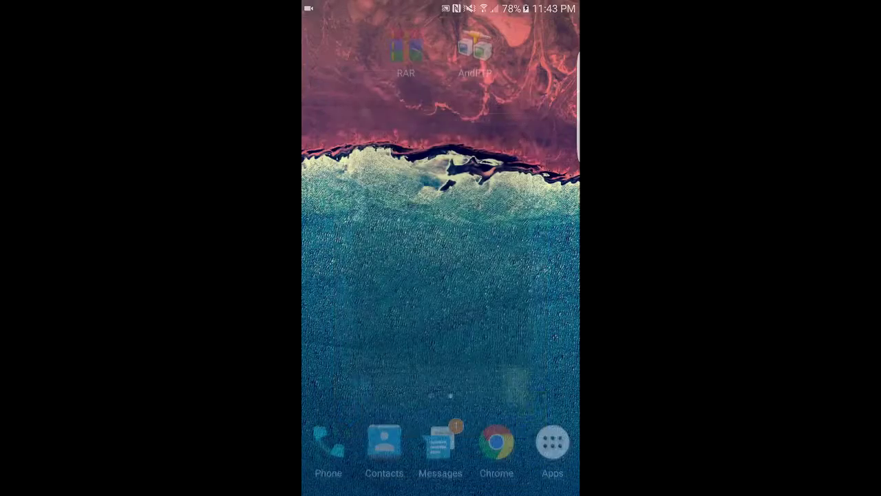
{"action": "left_click_drag", "start_coordinate": [358, 276], "coordinate": [537, 275]}
{"action": "left_click", "coordinate": [337, 329]}
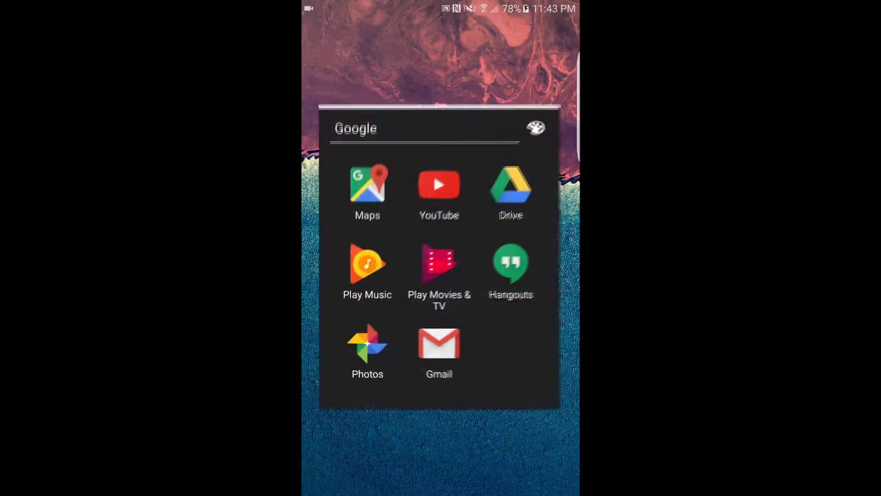
{"action": "left_click", "coordinate": [439, 185]}
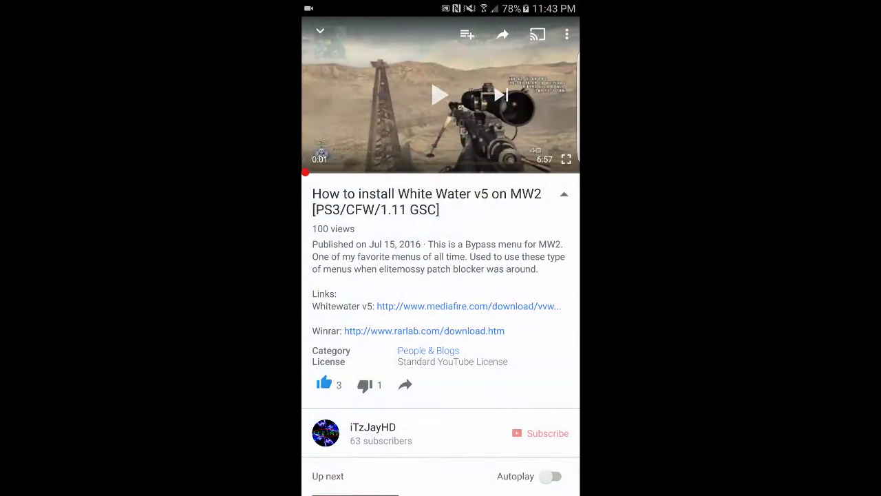
{"action": "left_click", "coordinate": [469, 306]}
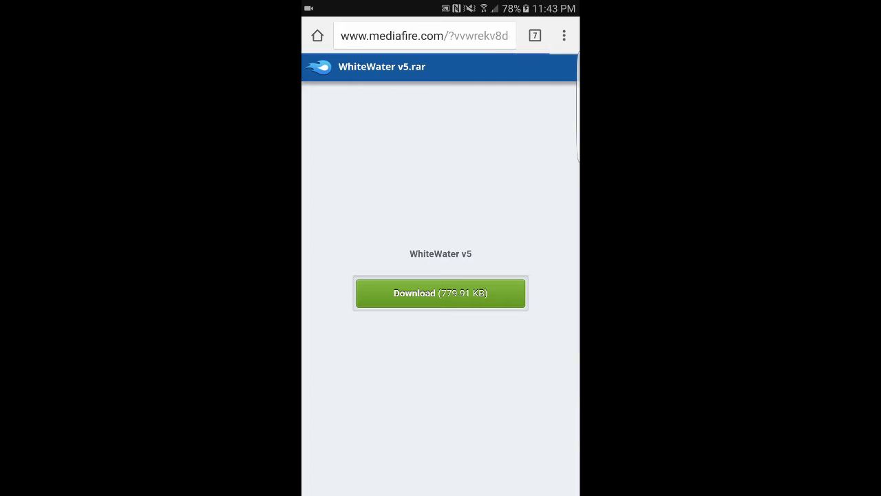
{"action": "left_click", "coordinate": [440, 293]}
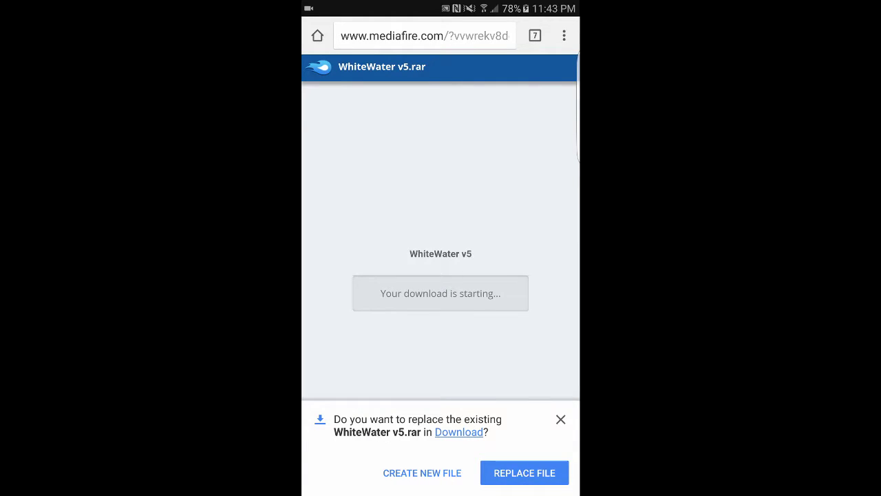
{"action": "left_click", "coordinate": [524, 472]}
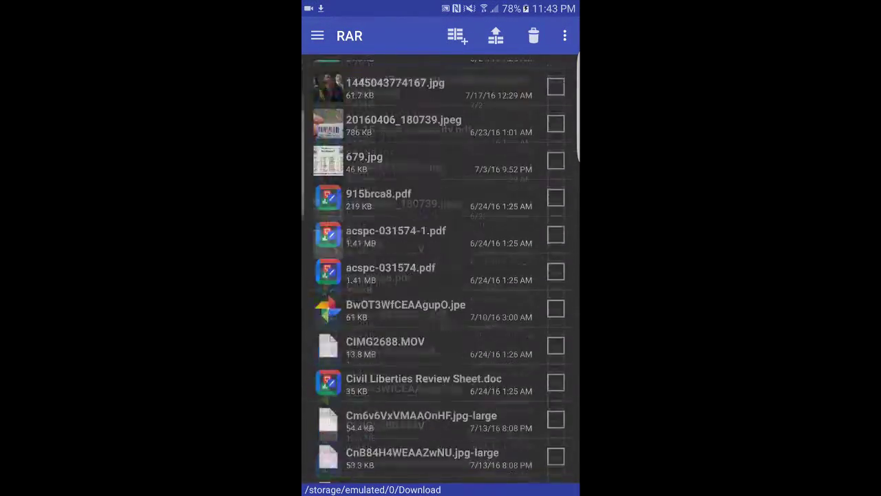
Browse into WhiteWater v5.rar > WhiteWater v5.0 > BLES00683&BLUS30377 > PS3 Patch.
{"action": "scroll", "coordinate": [441, 268], "scroll_direction": "down", "scroll_amount": 10}
{"action": "scroll", "coordinate": [440, 269], "scroll_direction": "up", "scroll_amount": 10}
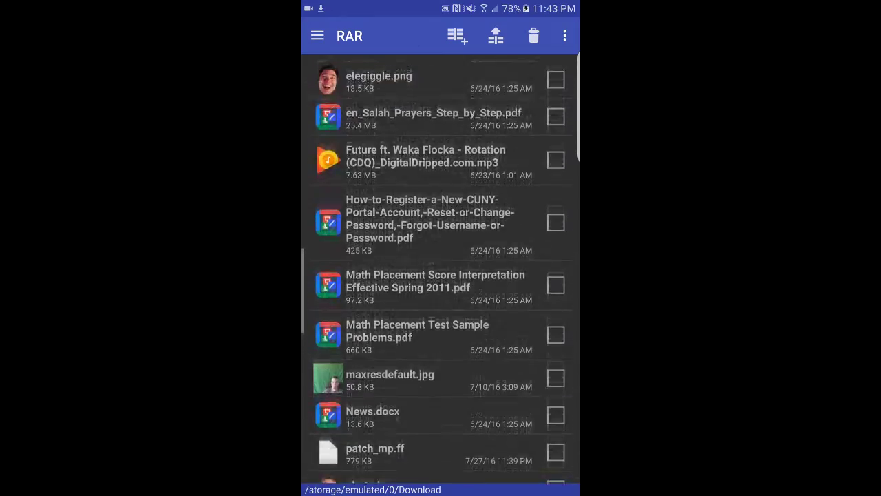
{"action": "scroll", "coordinate": [440, 268], "scroll_direction": "up", "scroll_amount": 10}
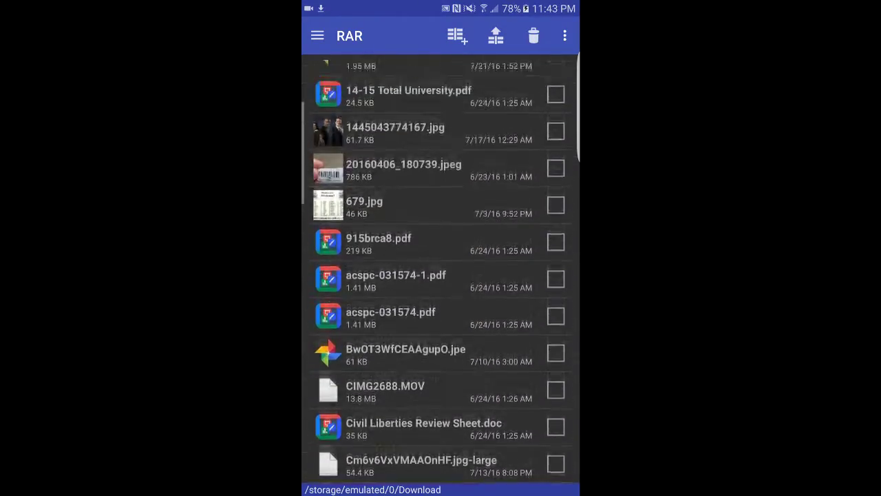
{"action": "scroll", "coordinate": [441, 269], "scroll_direction": "down", "scroll_amount": 1}
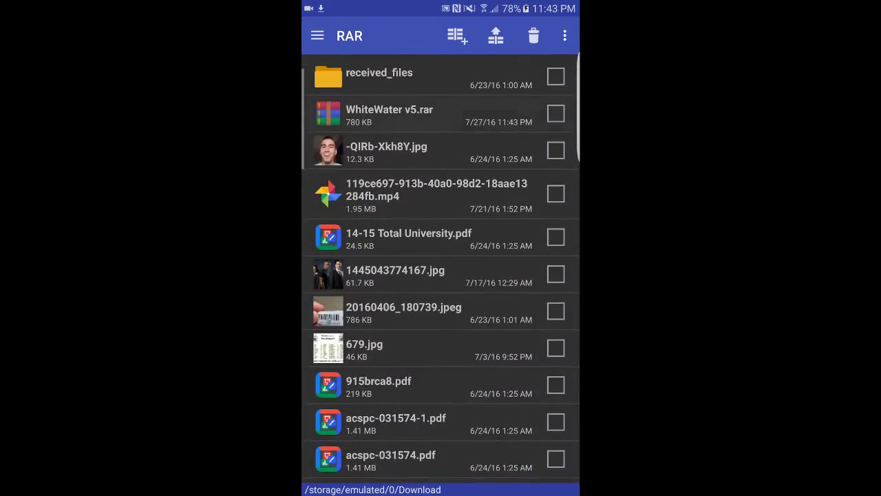
{"action": "left_click", "coordinate": [389, 114]}
{"action": "left_click", "coordinate": [385, 113]}
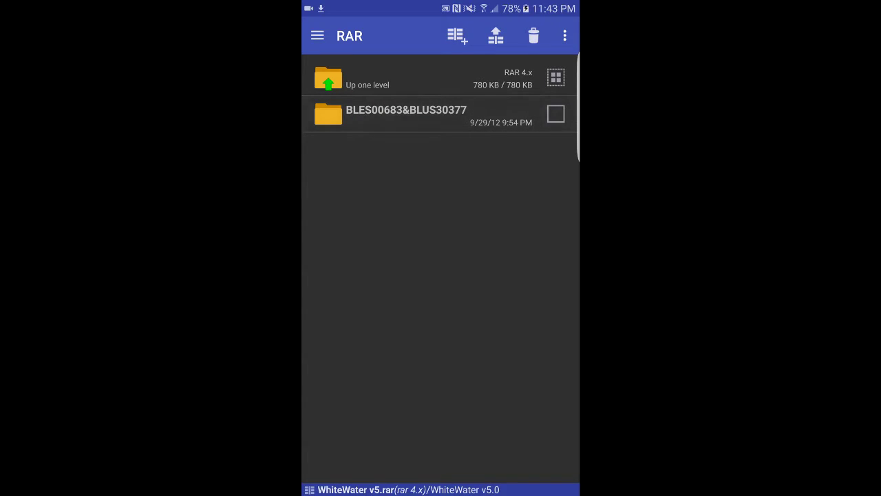
{"action": "left_click", "coordinate": [406, 113]}
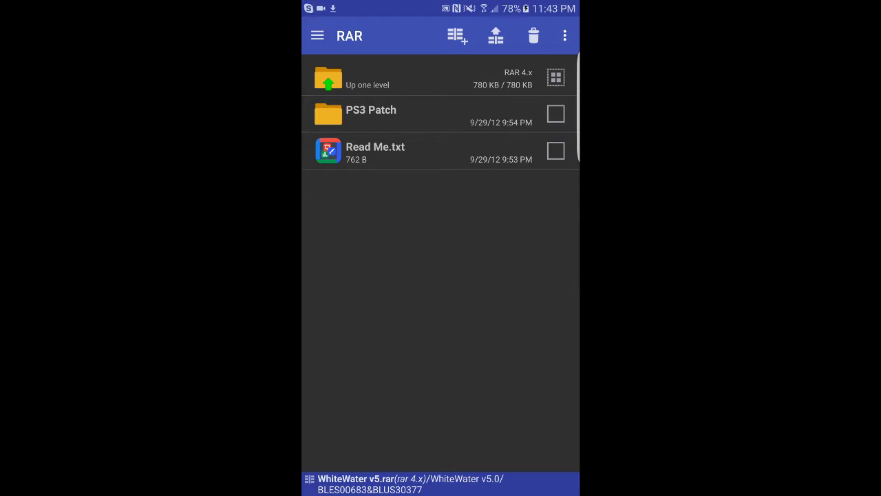
{"action": "left_click", "coordinate": [406, 114]}
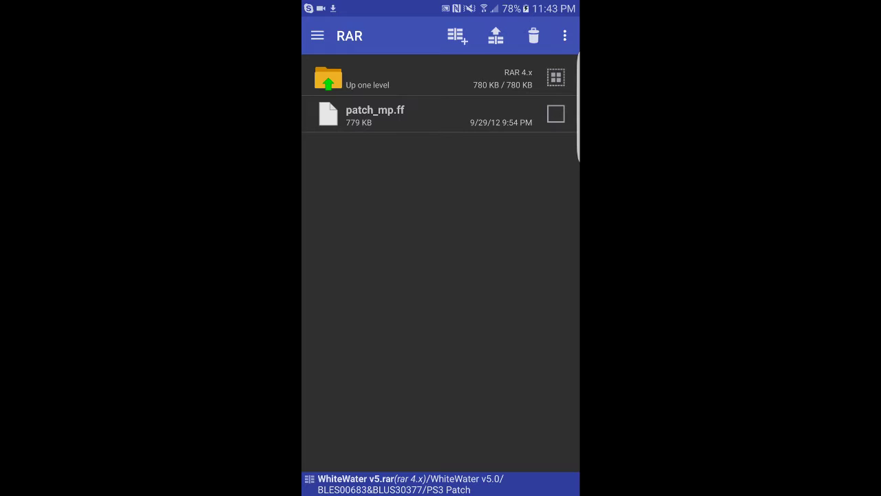
Extract patch_mp.ff into Download, replacing the copy already there.
{"action": "left_click", "coordinate": [375, 114]}
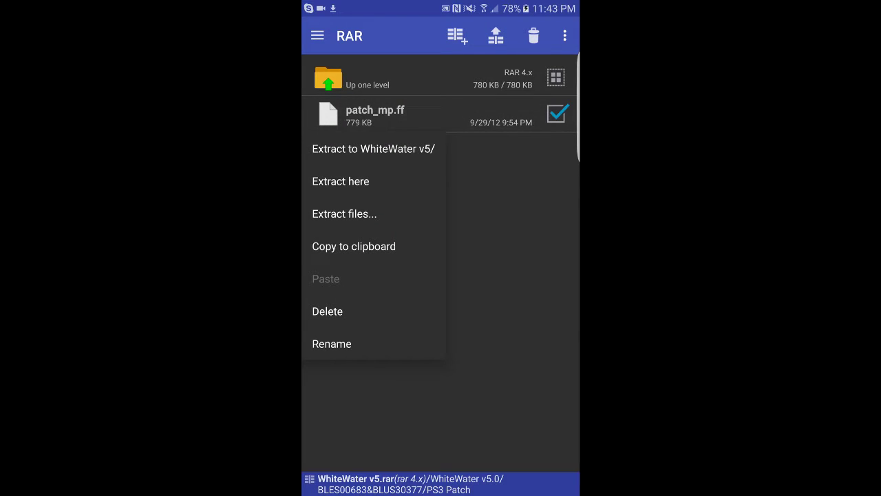
{"action": "left_click", "coordinate": [341, 181]}
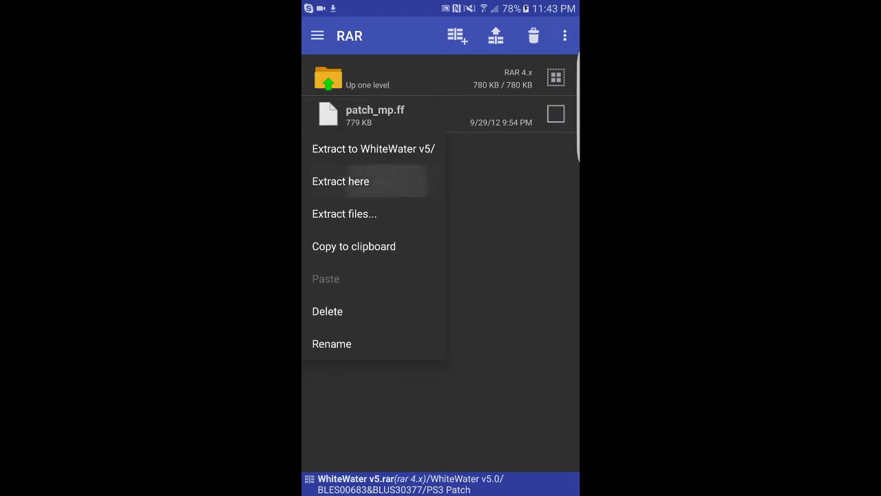
{"action": "left_click", "coordinate": [510, 367]}
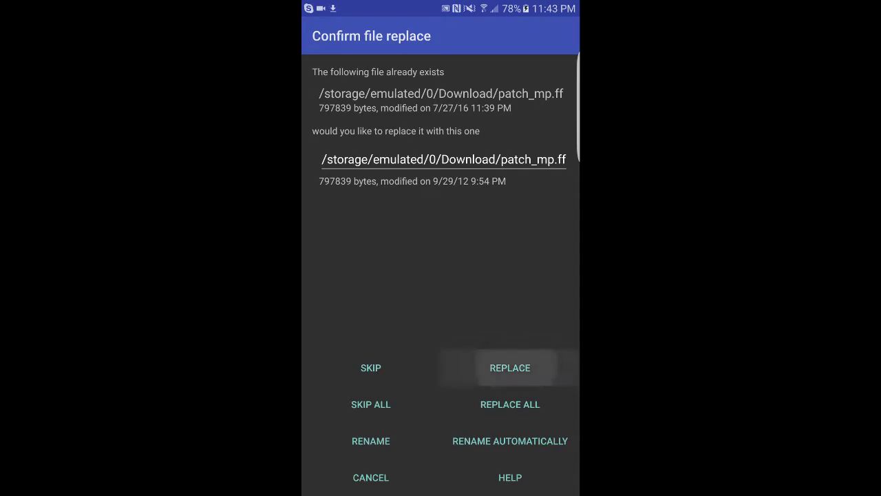
{"action": "scroll", "coordinate": [441, 276], "scroll_direction": "down", "scroll_amount": 1}
{"action": "scroll", "coordinate": [441, 269], "scroll_direction": "down", "scroll_amount": 5}
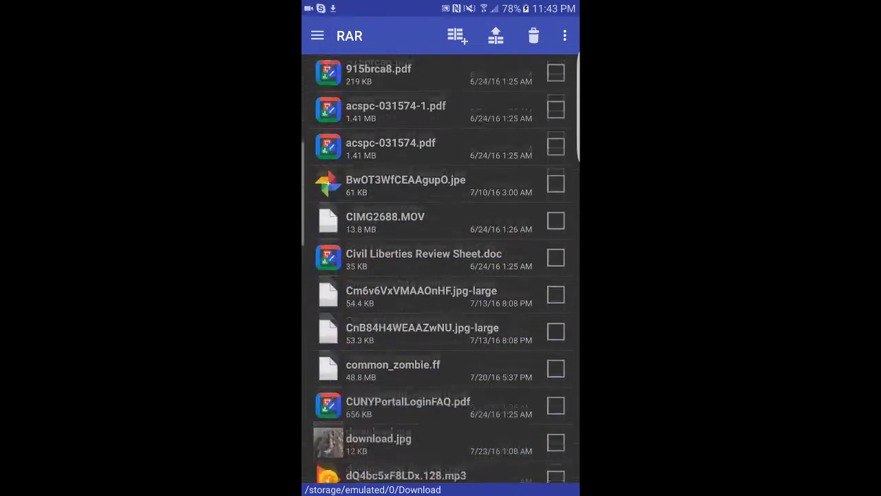
{"action": "scroll", "coordinate": [440, 269], "scroll_direction": "down", "scroll_amount": 5}
{"action": "scroll", "coordinate": [441, 269], "scroll_direction": "down", "scroll_amount": 3}
{"action": "scroll", "coordinate": [441, 268], "scroll_direction": "down", "scroll_amount": 3}
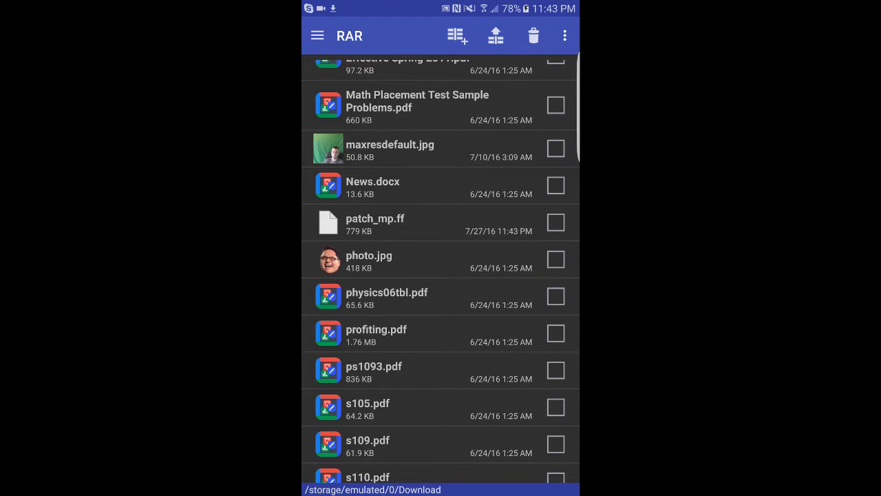
{"action": "scroll", "coordinate": [440, 275], "scroll_direction": "down", "scroll_amount": 1}
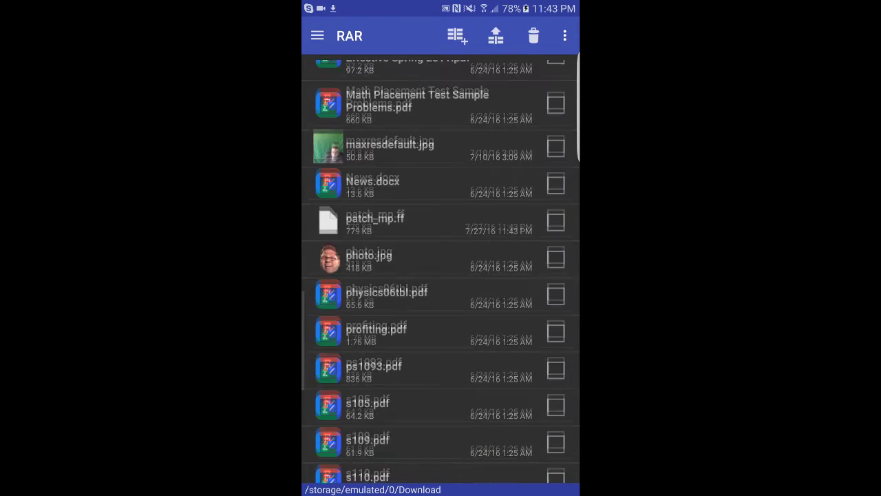
Return to AndFTP and open the PS3's USRDIR folder.
{"action": "key", "text": "super"}
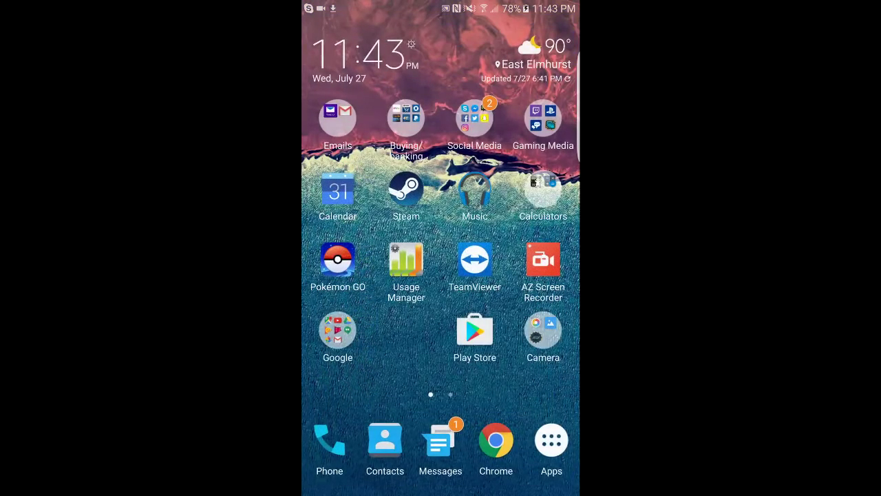
{"action": "left_click_drag", "start_coordinate": [523, 275], "coordinate": [344, 275]}
{"action": "left_click", "coordinate": [407, 92]}
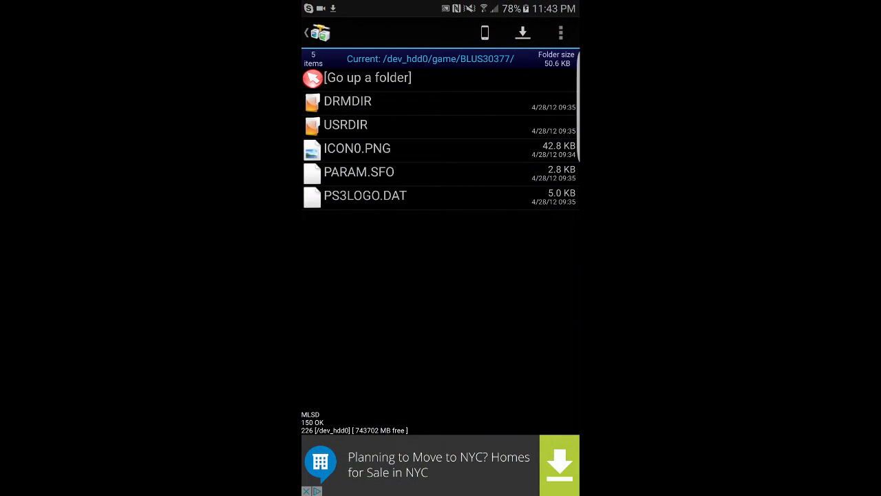
{"action": "left_click", "coordinate": [346, 125]}
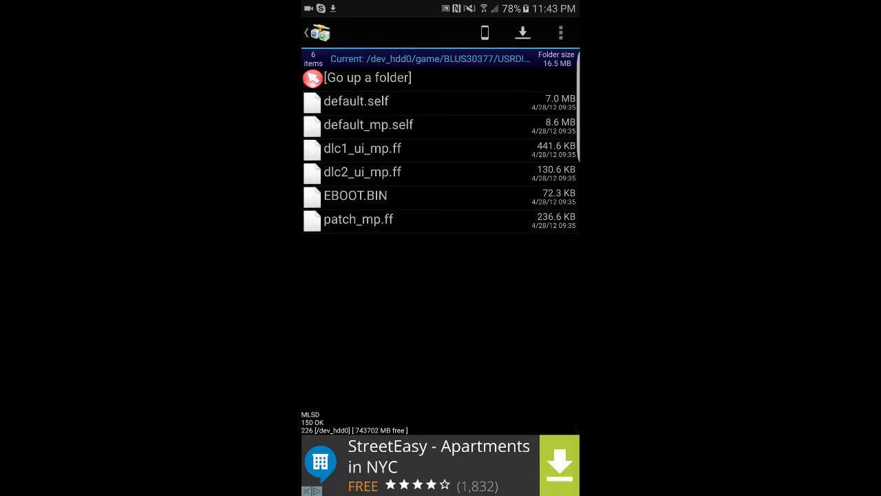
Delete patch_mp.ff and default_mp.self from USRDIR, then show the phone's local storage.
{"action": "left_click", "coordinate": [358, 219]}
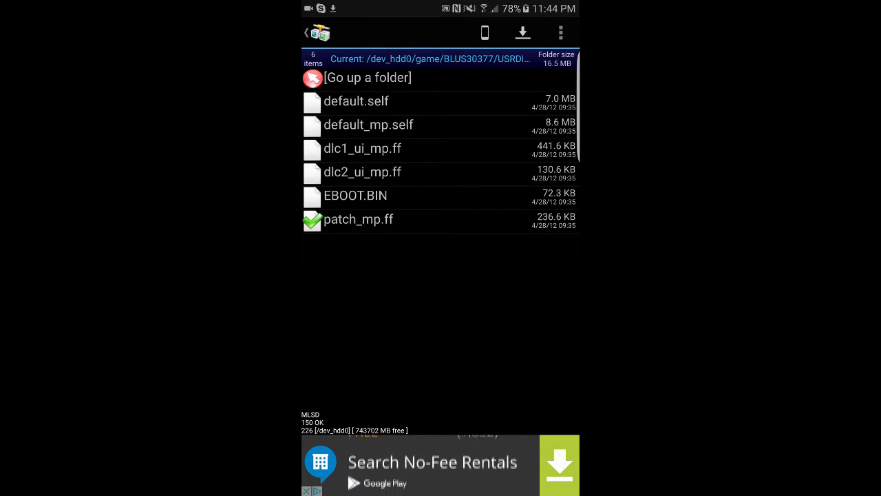
{"action": "left_click", "coordinate": [369, 125]}
{"action": "left_click", "coordinate": [562, 32]}
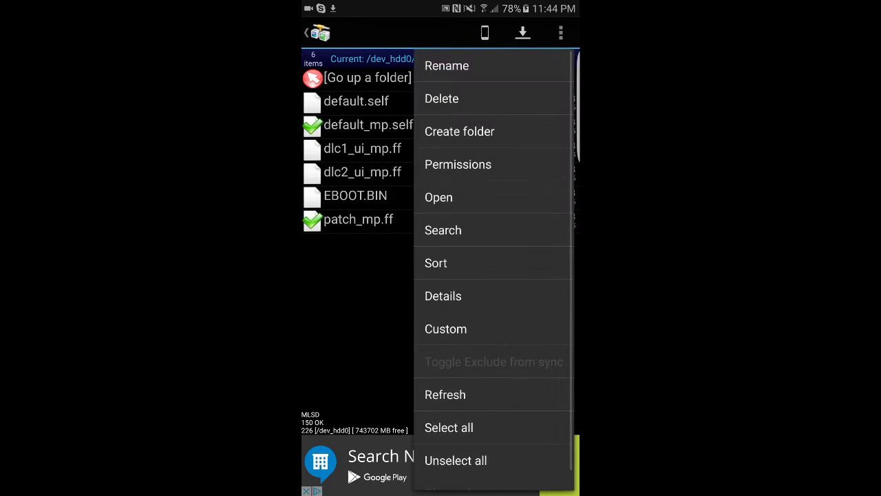
{"action": "left_click", "coordinate": [441, 99]}
{"action": "left_click", "coordinate": [504, 300]}
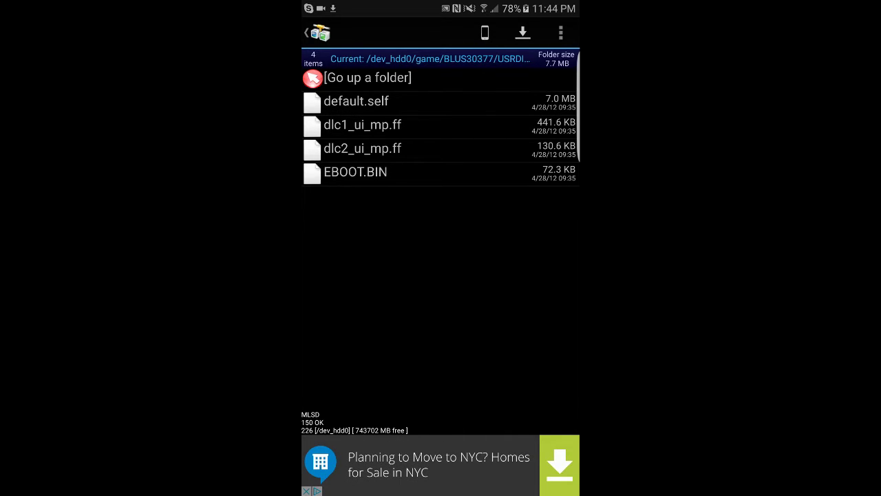
{"action": "left_click", "coordinate": [485, 33]}
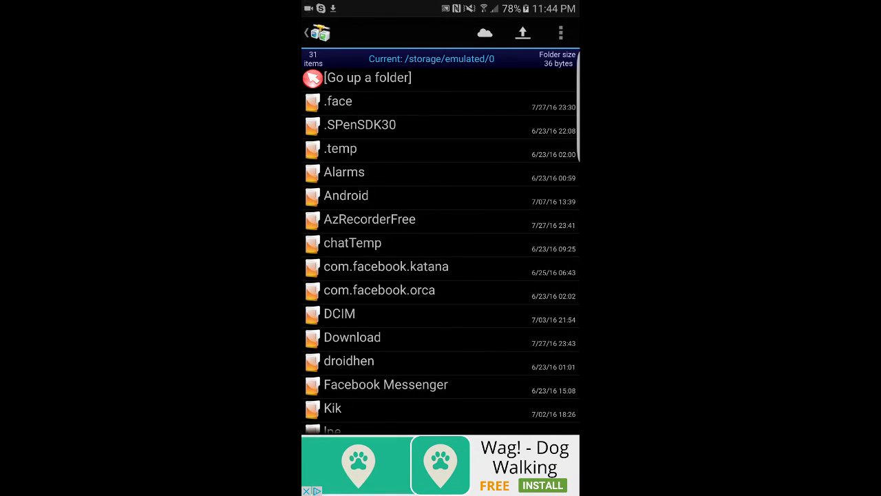
Select patch_mp.ff in the phone's Download folder and upload it into USRDIR.
{"action": "left_click", "coordinate": [352, 337]}
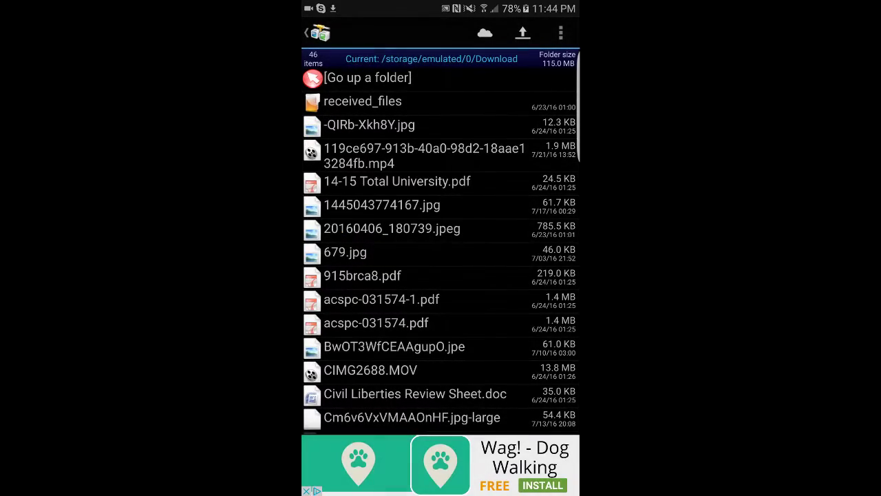
{"action": "scroll", "coordinate": [441, 248], "scroll_direction": "down", "scroll_amount": 10}
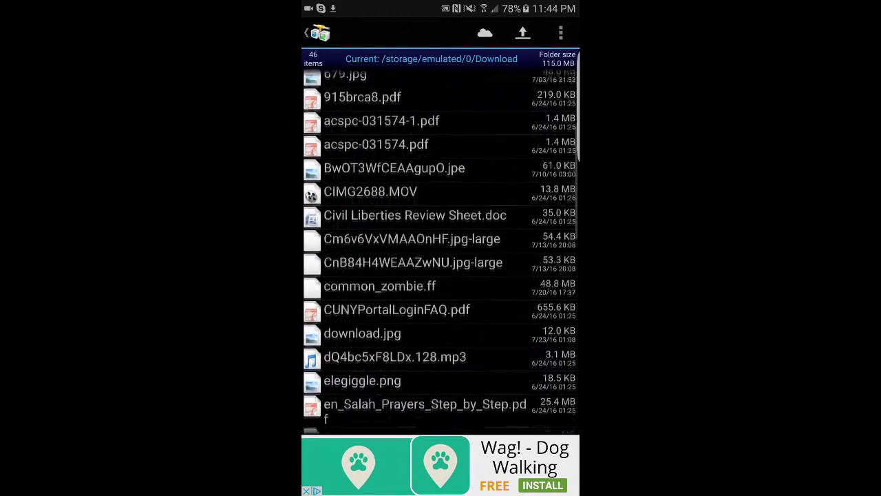
{"action": "scroll", "coordinate": [440, 248], "scroll_direction": "down", "scroll_amount": 3}
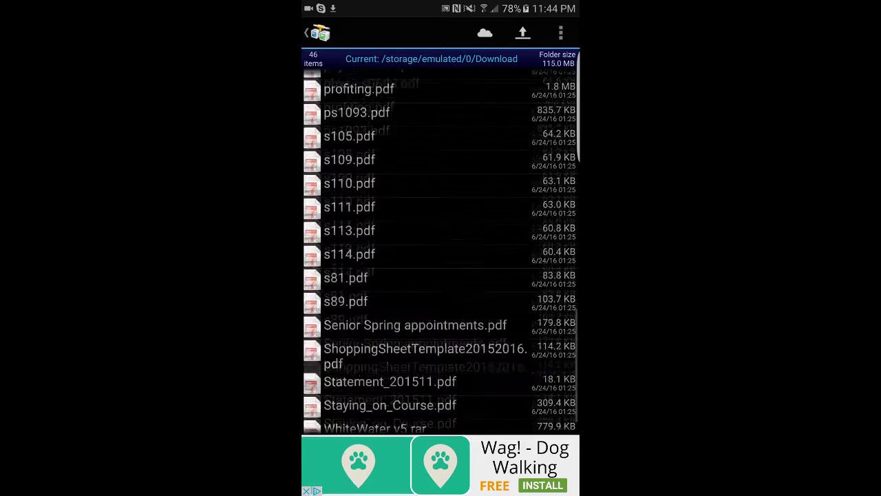
{"action": "scroll", "coordinate": [441, 248], "scroll_direction": "up", "scroll_amount": 2}
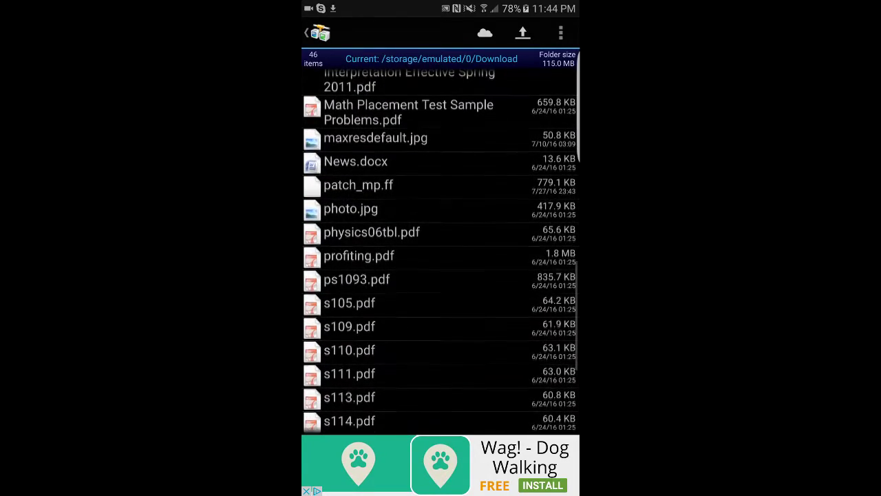
{"action": "left_click", "coordinate": [358, 187]}
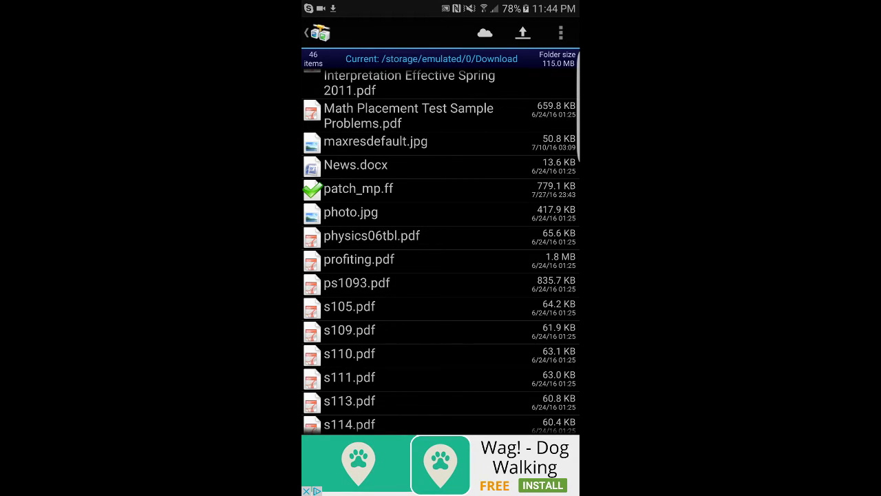
{"action": "left_click", "coordinate": [523, 33]}
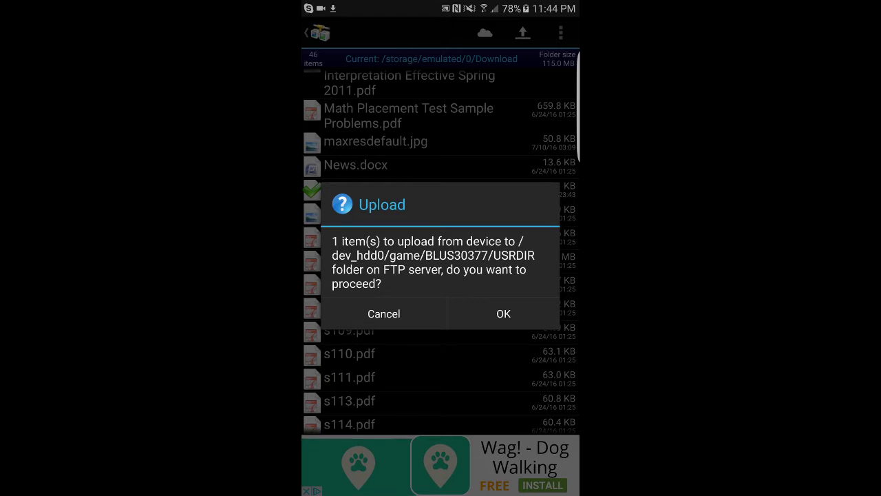
{"action": "left_click", "coordinate": [503, 313]}
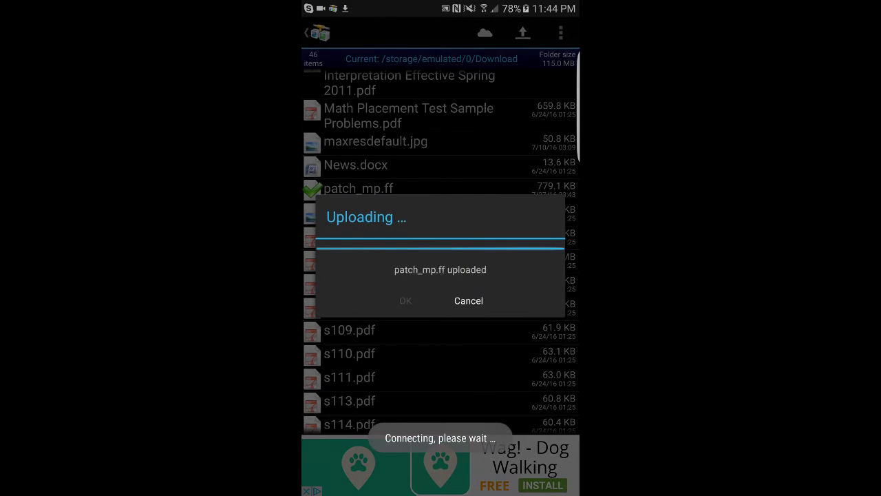
{"action": "left_click", "coordinate": [405, 300]}
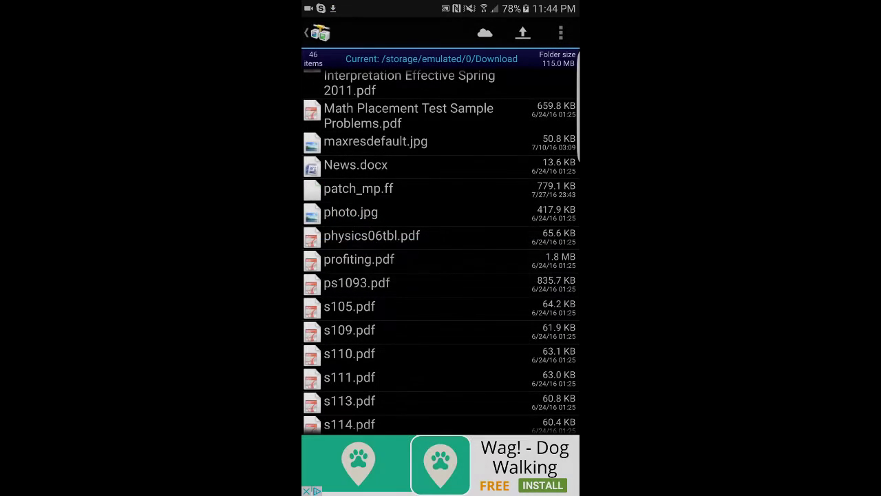
{"action": "left_click", "coordinate": [318, 33]}
Switch back to the server's USRDIR listing to see the 779.1 KB patch_mp.ff.
{"action": "left_click", "coordinate": [485, 32]}
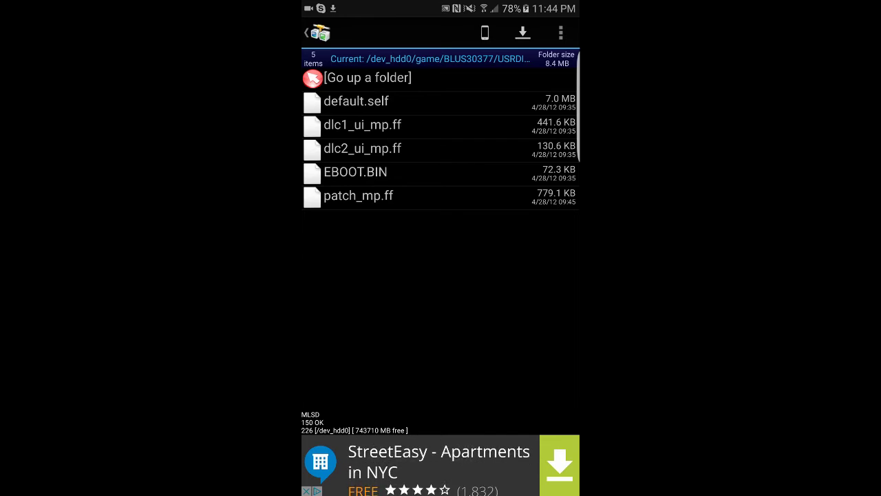
{"action": "left_click_drag", "start_coordinate": [441, 3], "coordinate": [441, 310]}
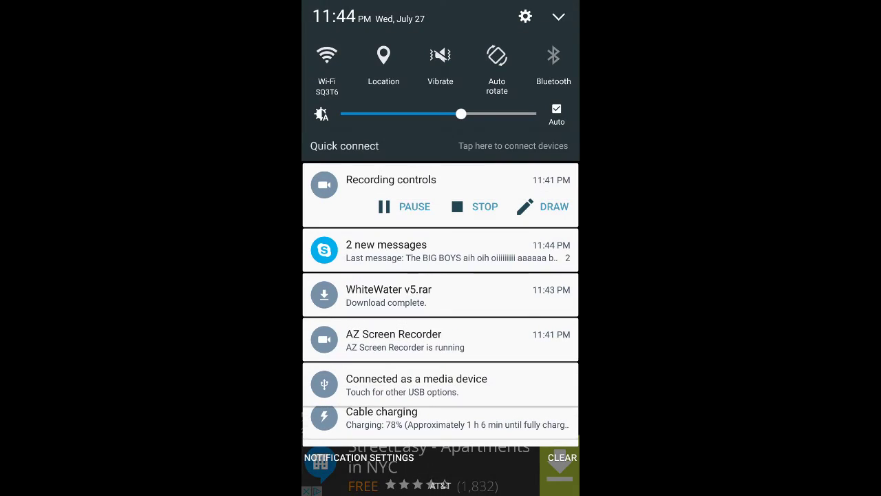
{"action": "left_click_drag", "start_coordinate": [440, 413], "coordinate": [441, 69]}
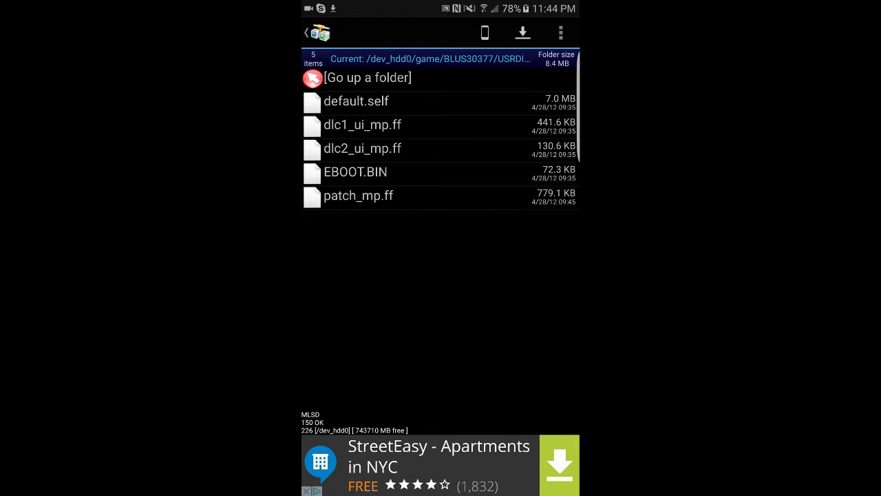